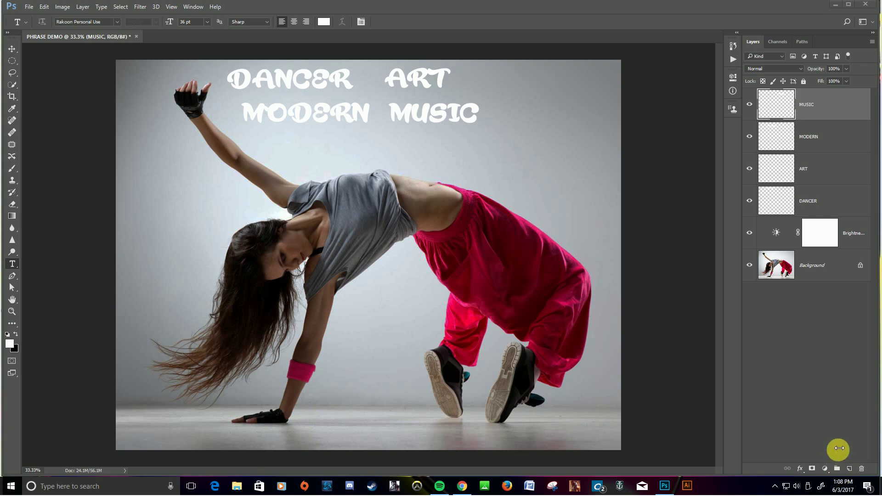
- Create a new empty layer group in the Layers panel and name it SKIN
{"action": "left_click", "coordinate": [838, 470]}
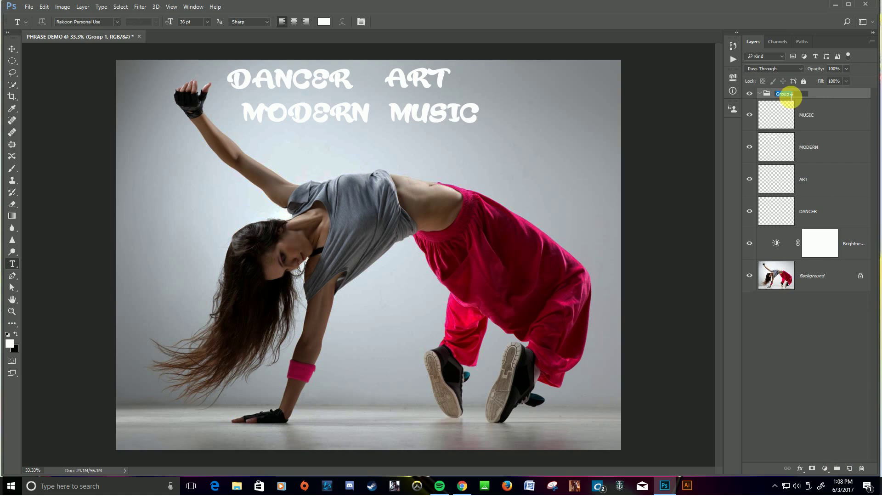
{"action": "type", "text": "SKIN"}
{"action": "key", "text": "Return"}
- Duplicate the MUSIC layer to make a MUSIC copy
{"action": "left_click", "coordinate": [789, 115]}
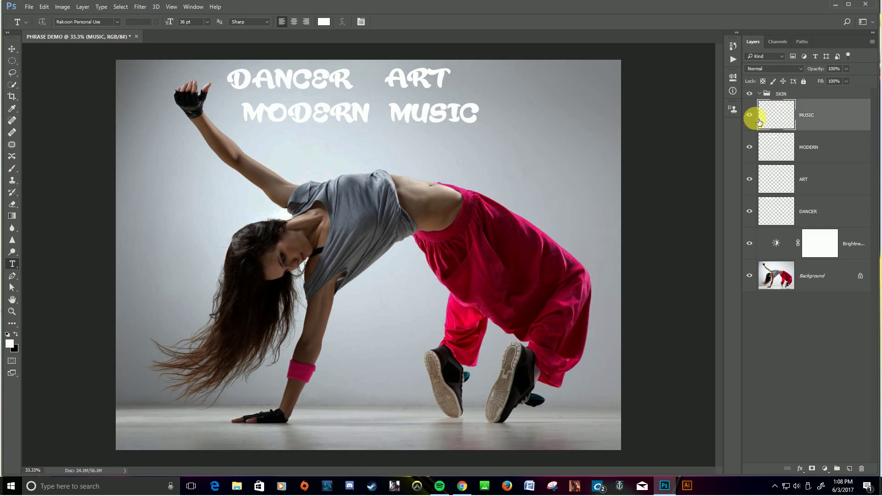
{"action": "right_click", "coordinate": [835, 118]}
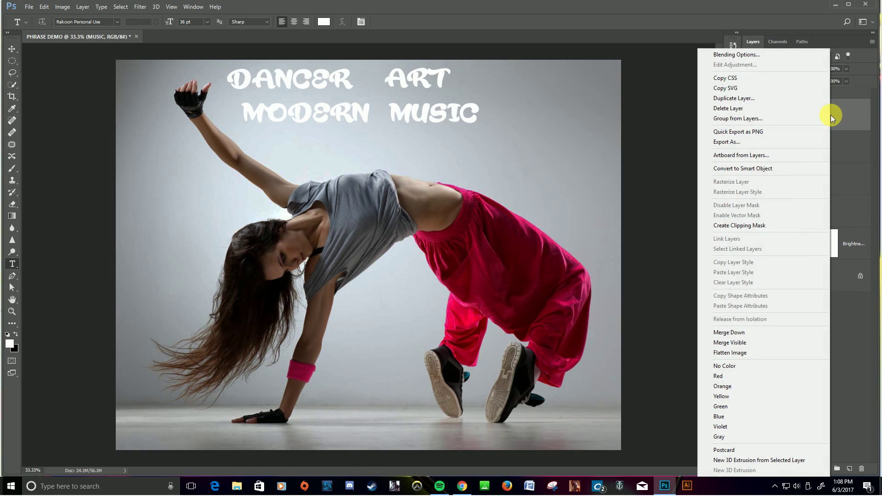
{"action": "left_click", "coordinate": [746, 98]}
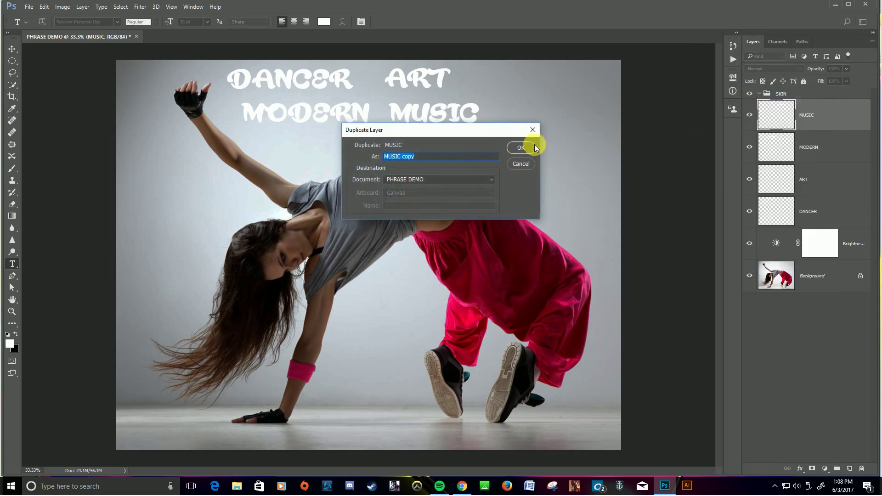
{"action": "left_click", "coordinate": [522, 147]}
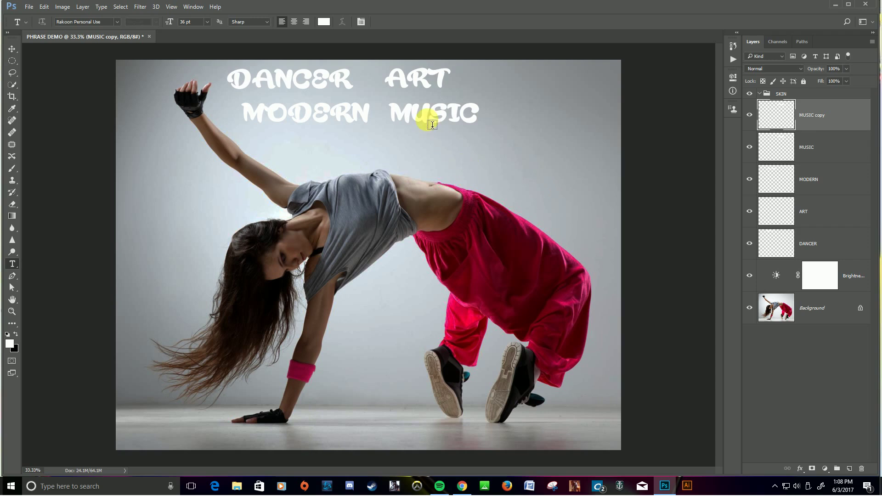
- Move, rotate and stretch the MUSIC copy onto the dancer's forearm and apply the transform
{"action": "left_click", "coordinate": [12, 49]}
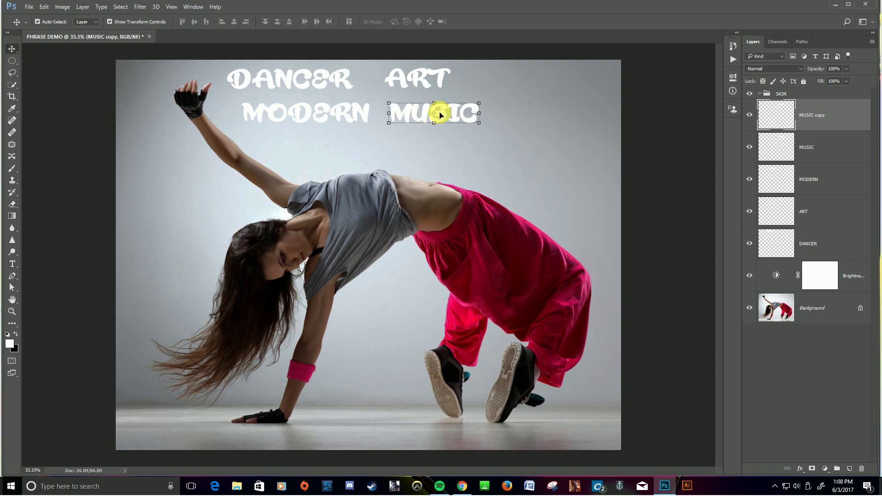
{"action": "left_click_drag", "start_coordinate": [439, 115], "coordinate": [376, 312]}
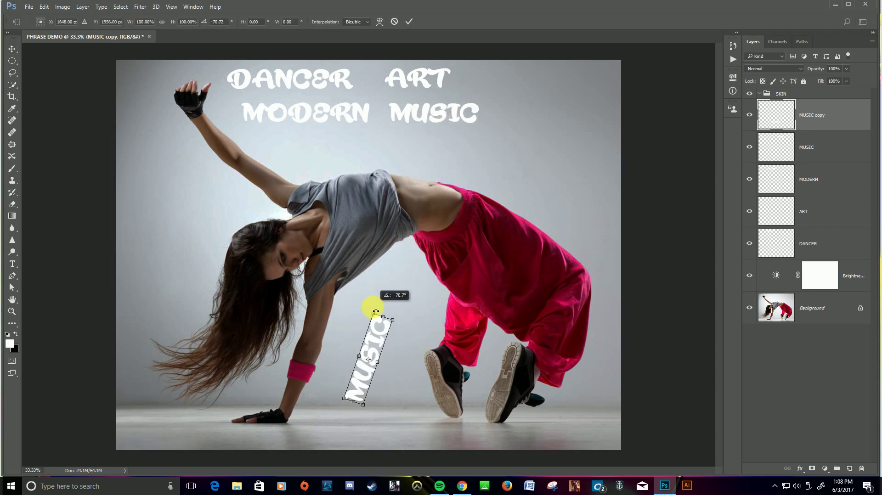
{"action": "left_click_drag", "start_coordinate": [369, 354], "coordinate": [332, 321]}
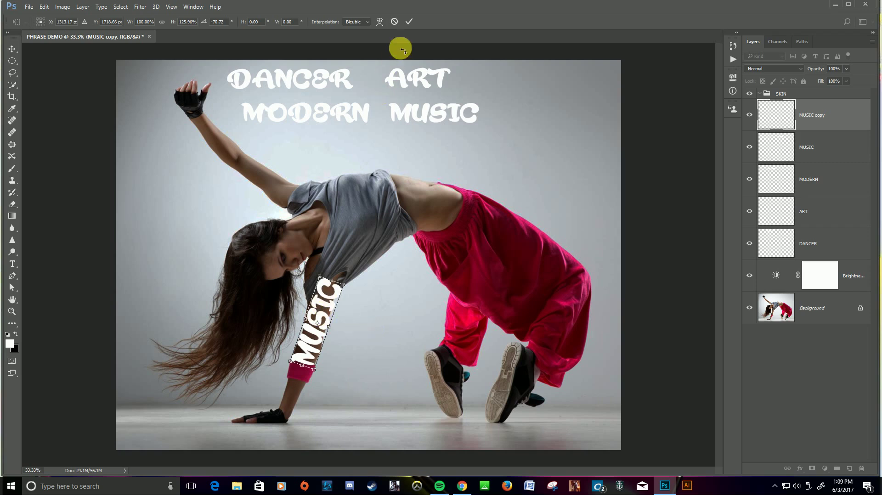
{"action": "left_click", "coordinate": [408, 21]}
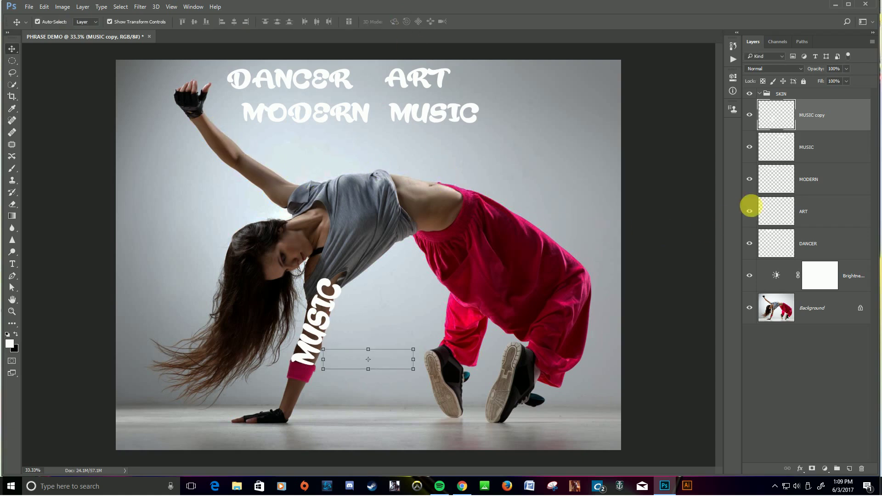
- Duplicate the MODERN layer to make a MODERN copy
{"action": "left_click", "coordinate": [824, 179]}
{"action": "right_click", "coordinate": [837, 178]}
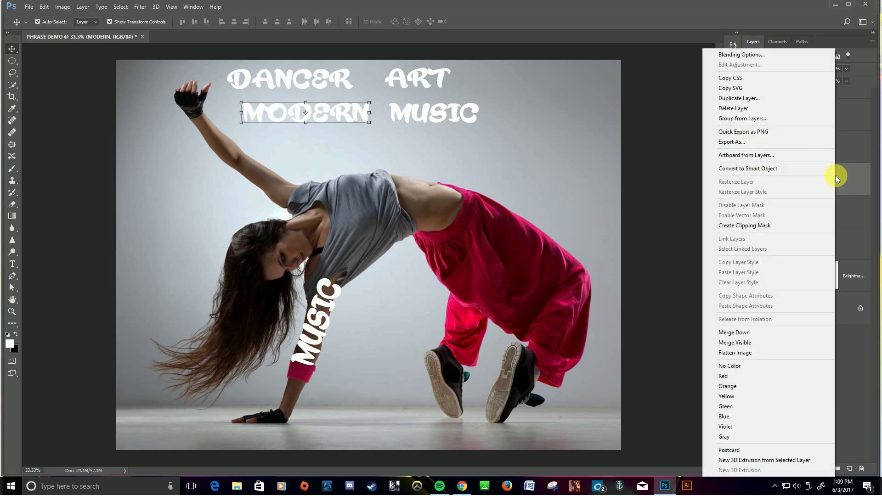
{"action": "left_click", "coordinate": [741, 97]}
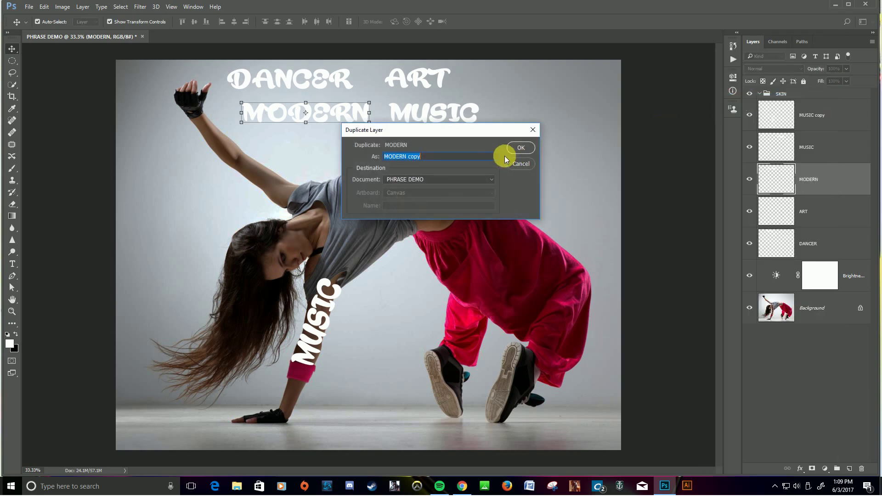
{"action": "left_click", "coordinate": [523, 147]}
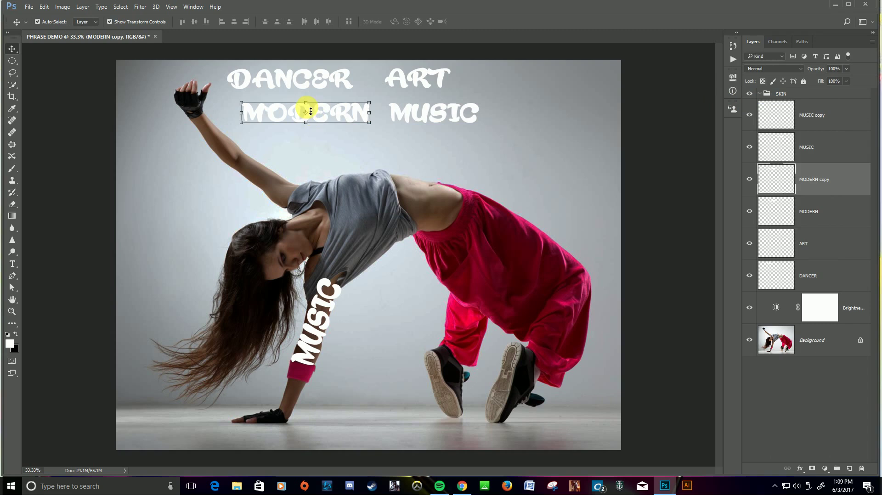
- Move and rotate the MODERN copy about -140° along the raised arm, then apply the transform
{"action": "left_click_drag", "start_coordinate": [311, 111], "coordinate": [248, 152]}
{"action": "left_click_drag", "start_coordinate": [317, 142], "coordinate": [215, 138]}
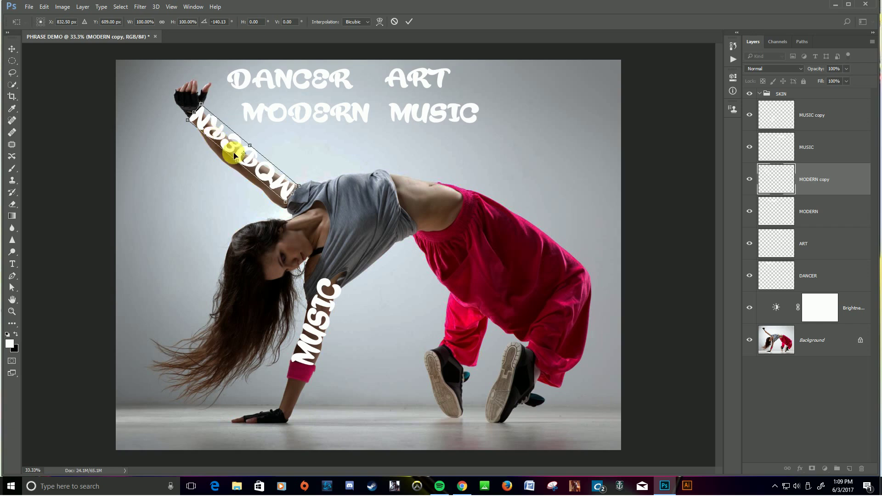
{"action": "mouse_move", "coordinate": [251, 163]}
{"action": "left_mouse_down"}
{"action": "mouse_move", "coordinate": [248, 172]}
{"action": "mouse_move", "coordinate": [258, 151]}
{"action": "mouse_move", "coordinate": [237, 173]}
{"action": "left_mouse_up"}
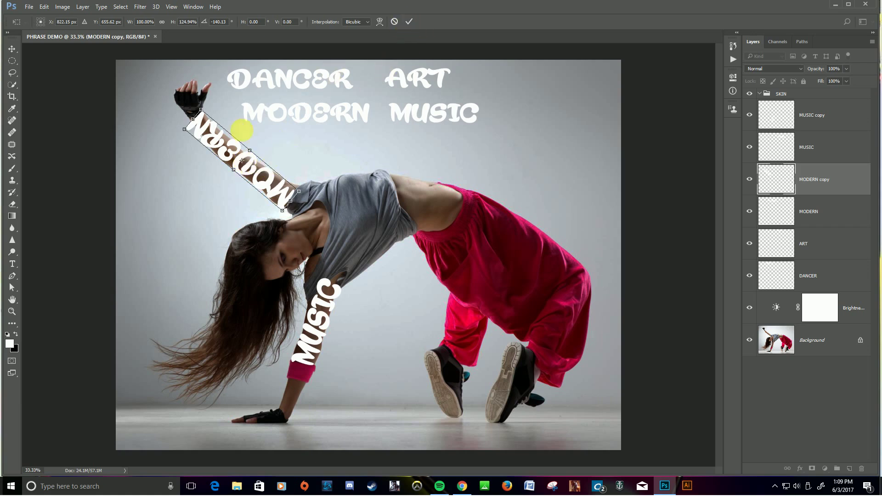
{"action": "double_click", "coordinate": [240, 157]}
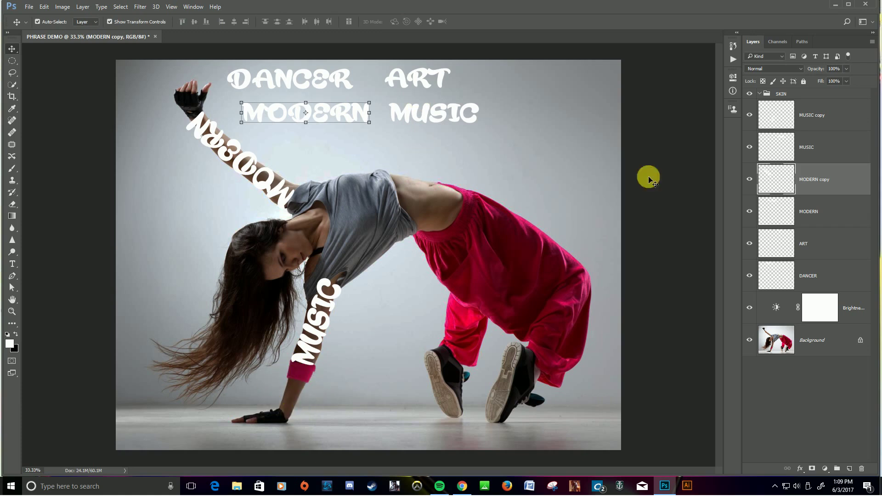
- Duplicate the ART layer to make an ART copy
{"action": "left_click", "coordinate": [835, 249]}
{"action": "right_click", "coordinate": [831, 244]}
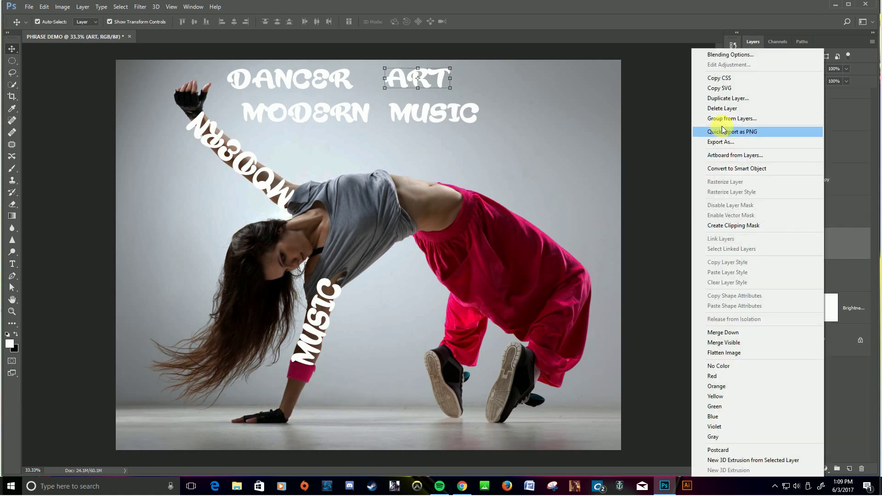
{"action": "left_click", "coordinate": [735, 97]}
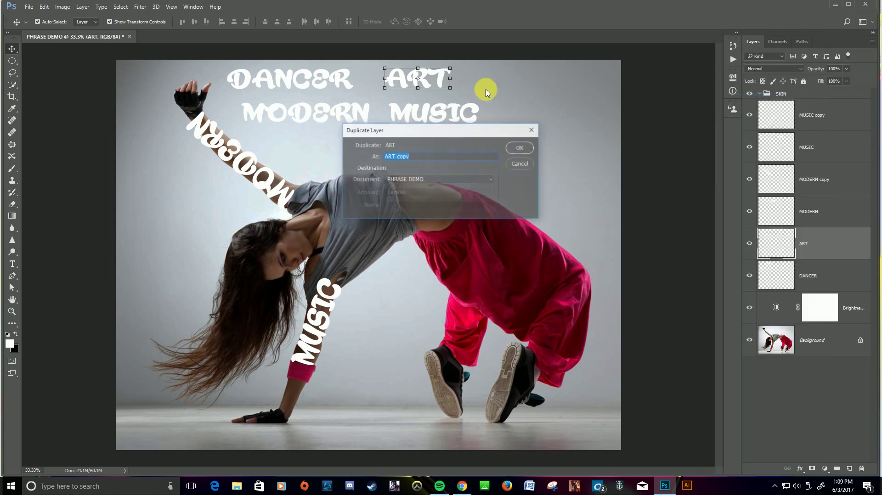
{"action": "left_click", "coordinate": [518, 147]}
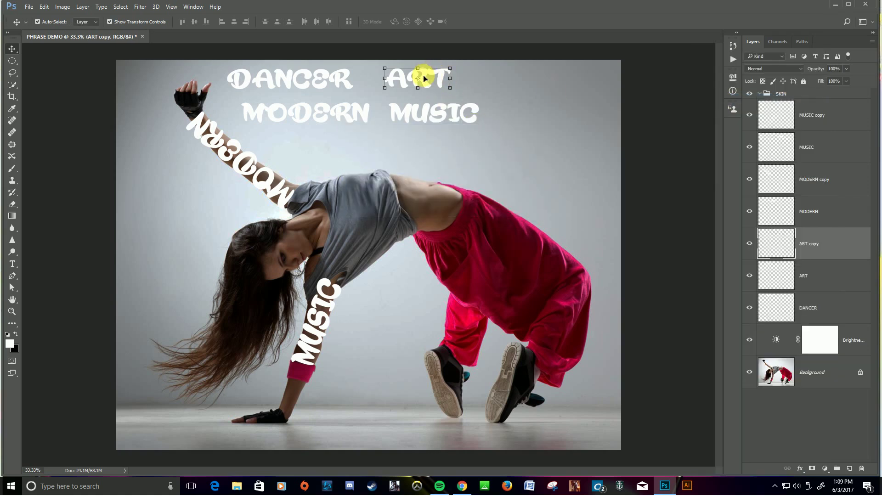
- Move the ART copy to the dancer's wrist, rotate and narrow it, and apply the transform
{"action": "left_click_drag", "start_coordinate": [425, 77], "coordinate": [370, 387]}
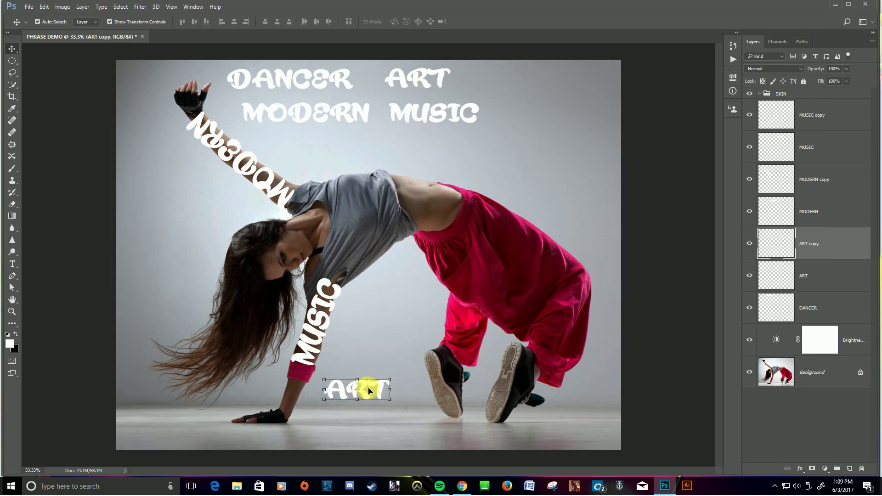
{"action": "left_click_drag", "start_coordinate": [366, 389], "coordinate": [303, 383]}
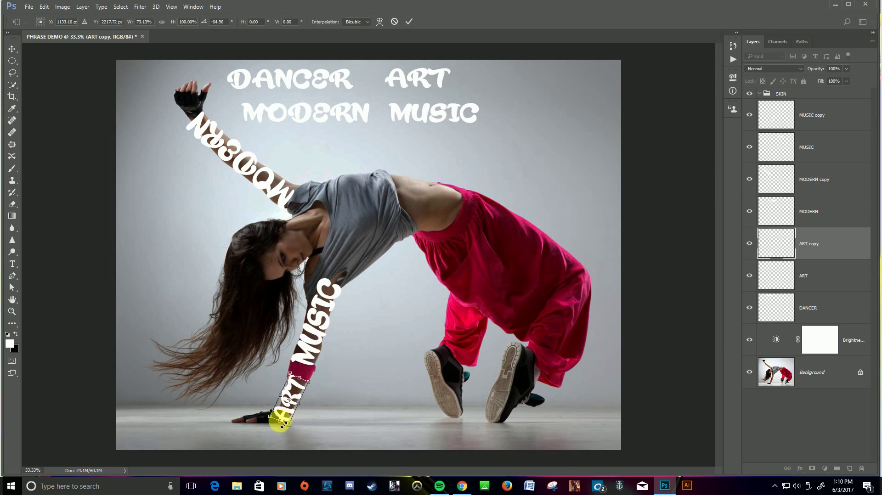
{"action": "left_click_drag", "start_coordinate": [285, 424], "coordinate": [286, 419]}
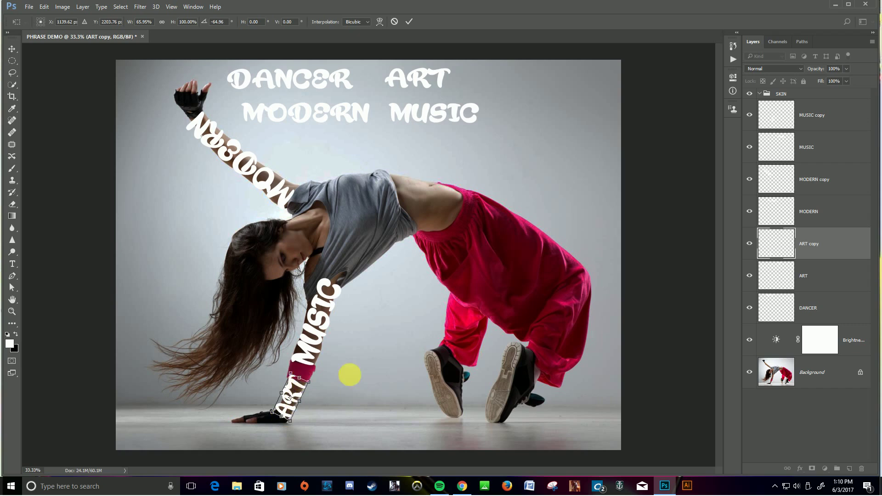
{"action": "left_click", "coordinate": [409, 22]}
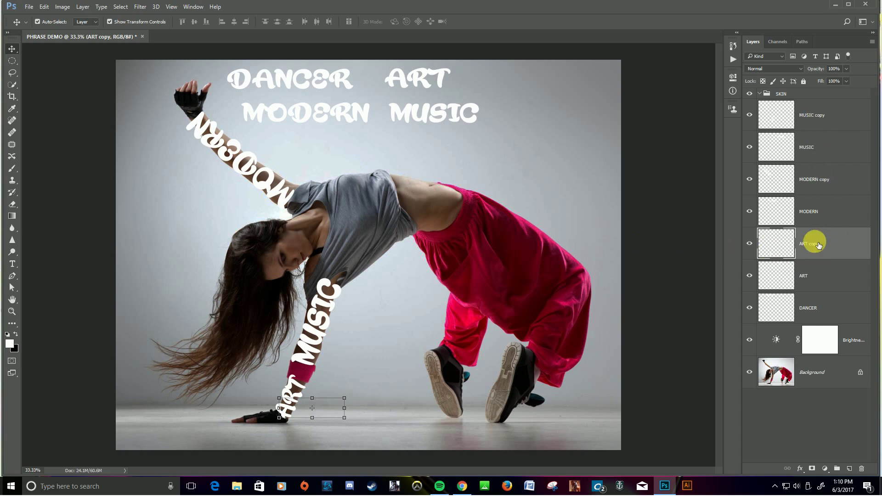
- Drag the MUSIC copy, MODERN copy and ART copy layers into the SKIN group
{"action": "left_click", "coordinate": [818, 121]}
{"action": "left_click_drag", "start_coordinate": [829, 121], "coordinate": [785, 99]}
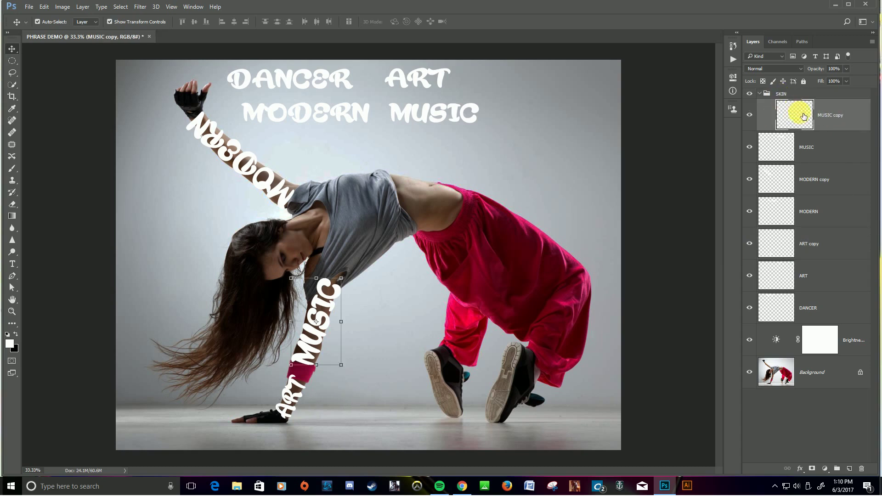
{"action": "left_click_drag", "start_coordinate": [815, 181], "coordinate": [786, 102]}
{"action": "left_click_drag", "start_coordinate": [813, 249], "coordinate": [787, 102]}
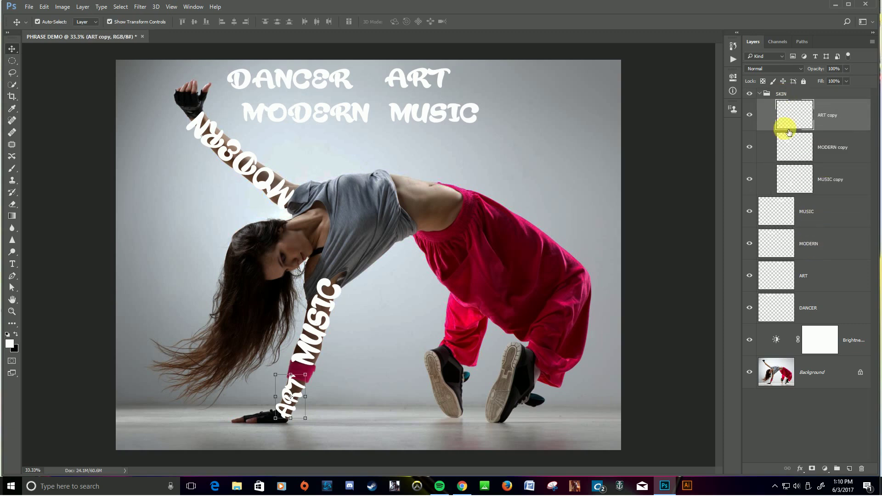
- Expand the SKIN group, toggle its visibility off and back on, and select MUSIC copy
{"action": "left_click", "coordinate": [763, 94]}
{"action": "left_click", "coordinate": [761, 95]}
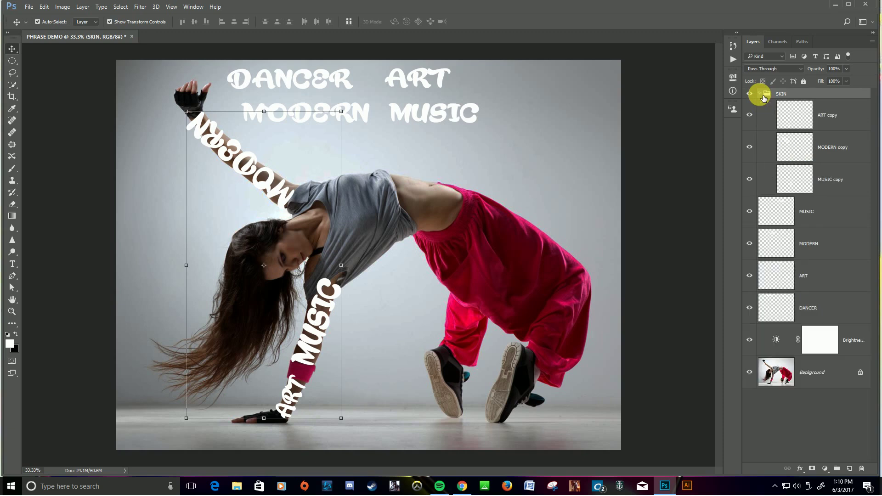
{"action": "left_click", "coordinate": [751, 94]}
{"action": "left_click", "coordinate": [750, 94]}
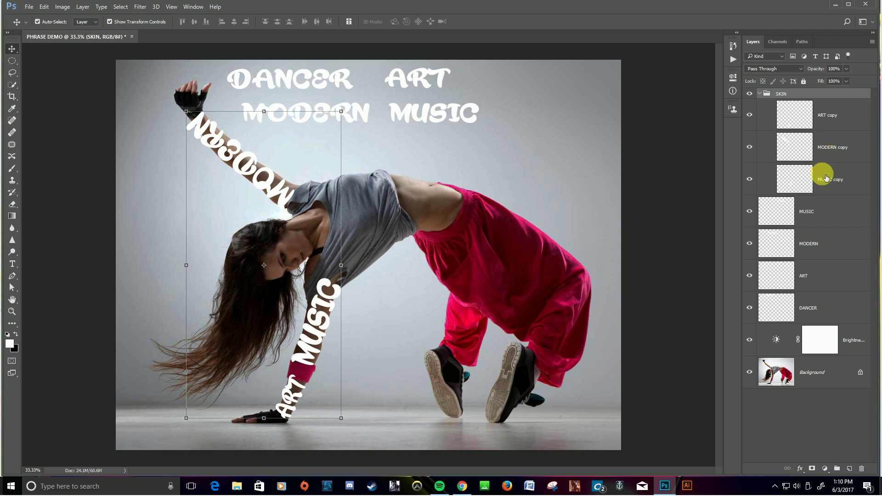
{"action": "left_click", "coordinate": [839, 180]}
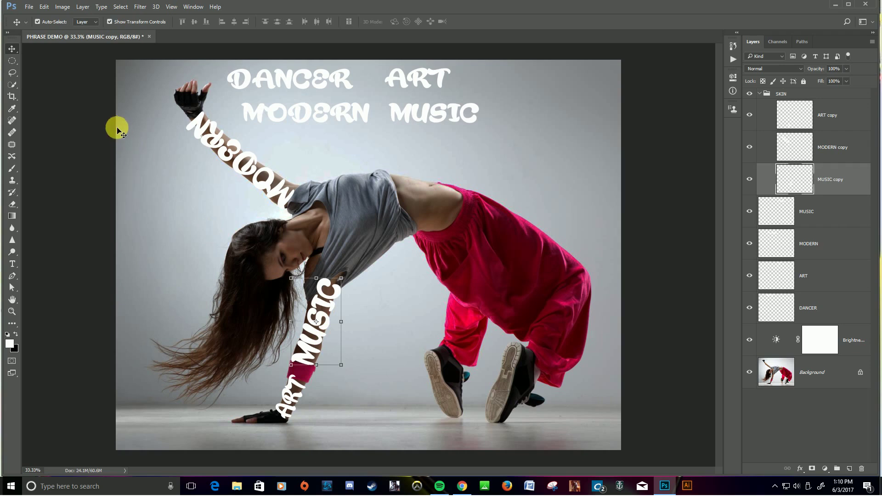
- Start an Edit > Transform > Warp on the MUSIC copy layer
{"action": "left_click", "coordinate": [44, 6]}
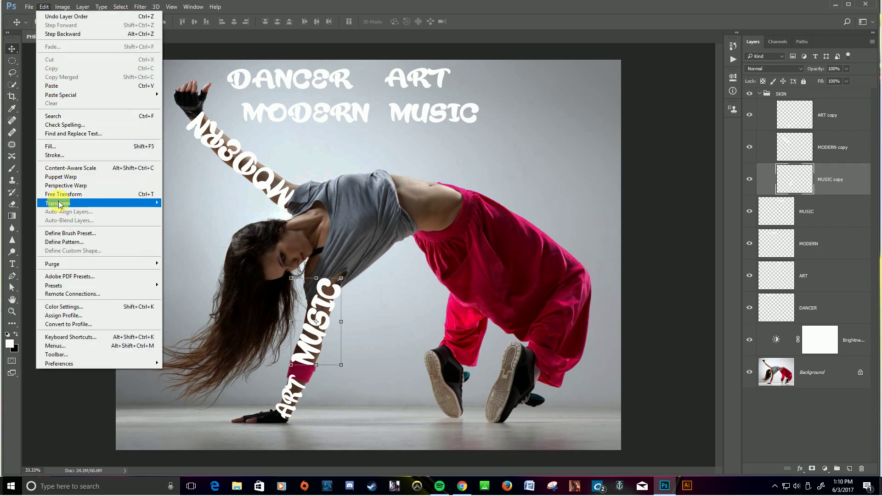
{"action": "mouse_move", "coordinate": [61, 204]}
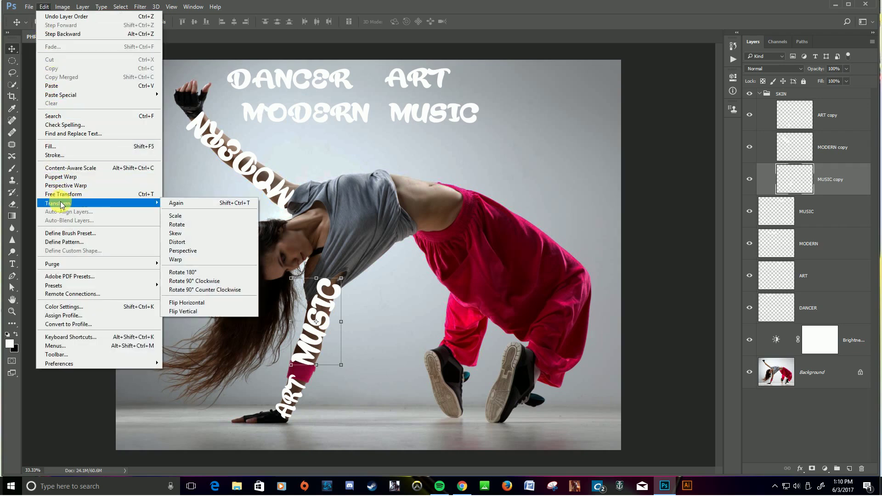
{"action": "left_click", "coordinate": [191, 259]}
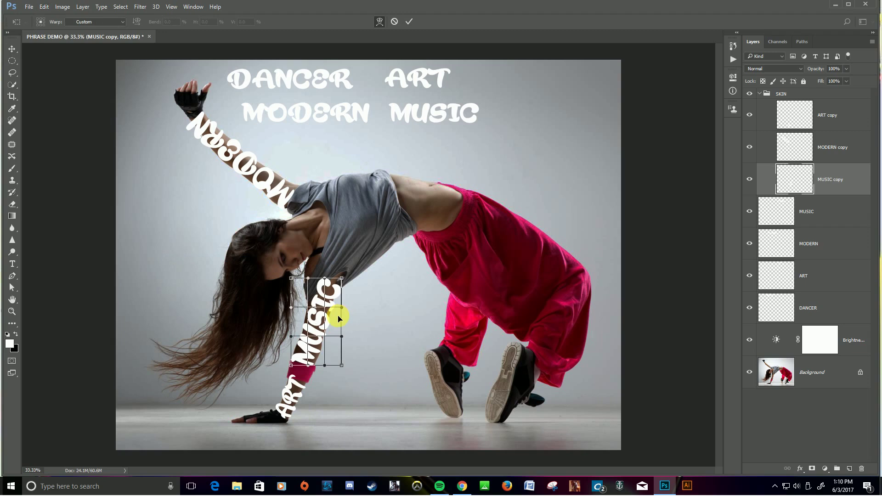
- At 100% zoom, drag the warp mesh's right, middle and left points to curve MUSIC along the forearm
{"action": "key", "text": "ctrl+plus"}
{"action": "key", "text": "ctrl+plus"}
{"action": "key", "text": "ctrl+plus"}
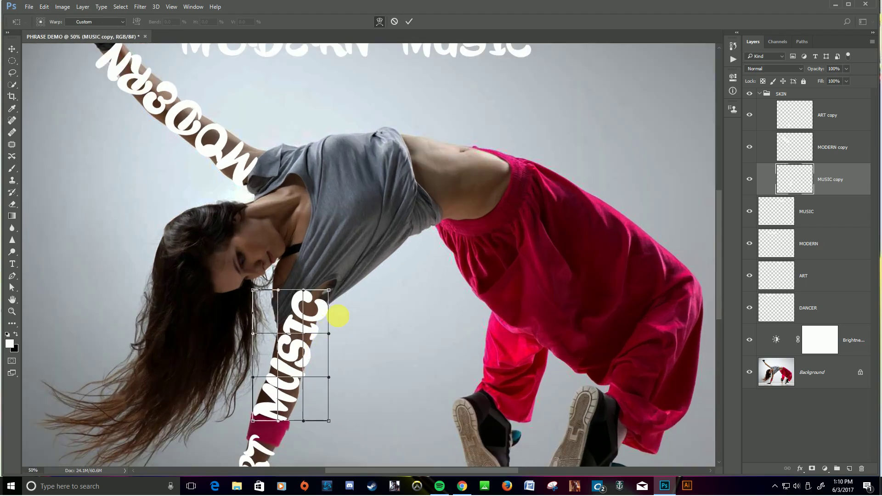
{"action": "scroll", "coordinate": [363, 332], "scroll_direction": "down", "scroll_amount": 6}
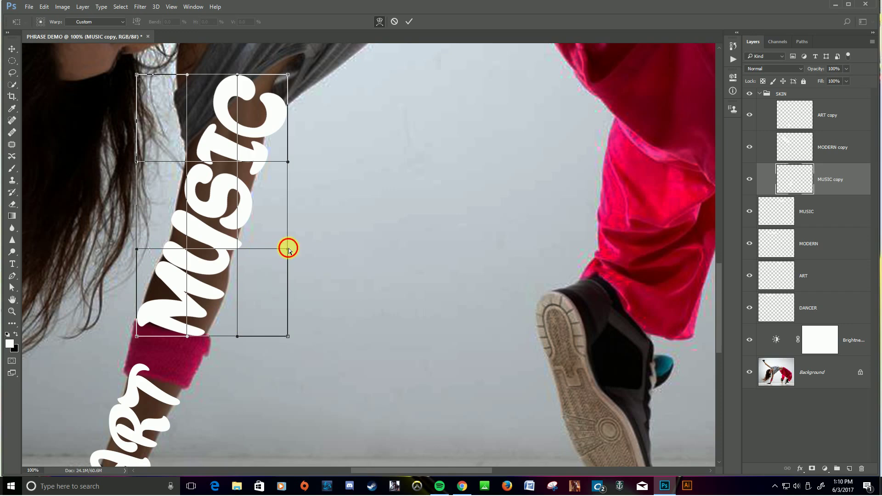
{"action": "left_click_drag", "start_coordinate": [288, 250], "coordinate": [209, 249]}
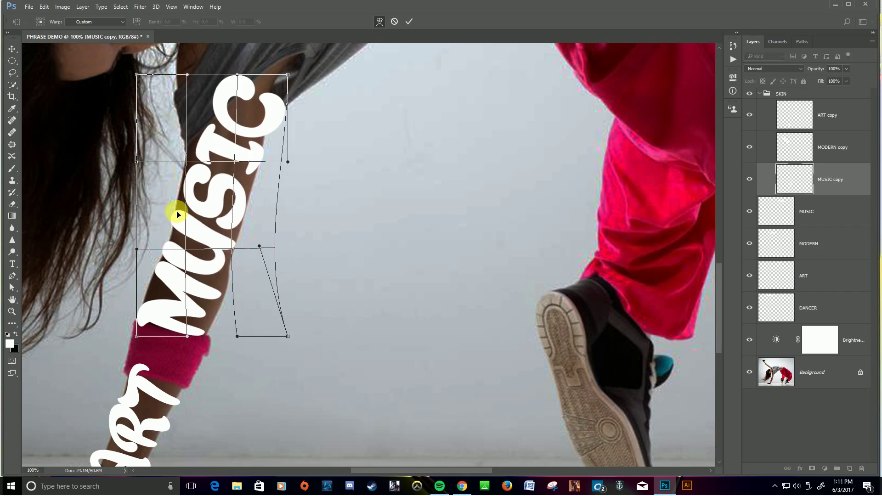
{"action": "left_click_drag", "start_coordinate": [186, 218], "coordinate": [177, 157]}
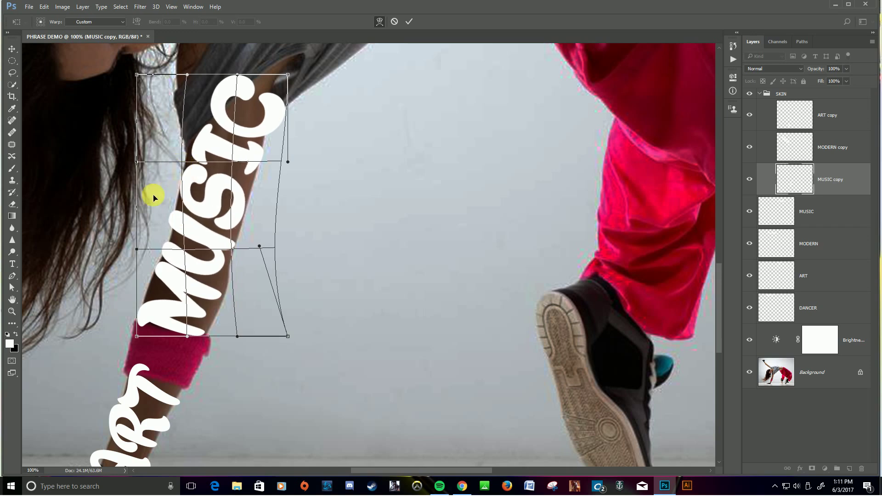
{"action": "left_click_drag", "start_coordinate": [136, 250], "coordinate": [189, 250]}
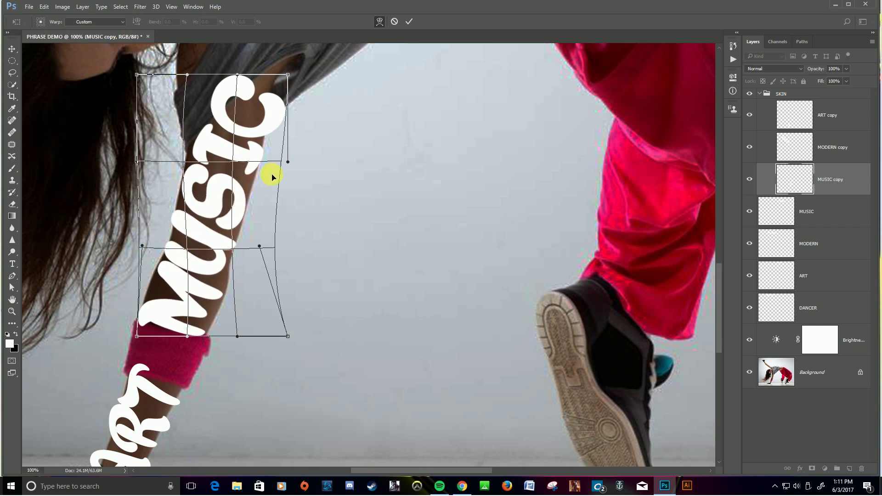
{"action": "scroll", "coordinate": [317, 115], "scroll_direction": "up", "scroll_amount": 3}
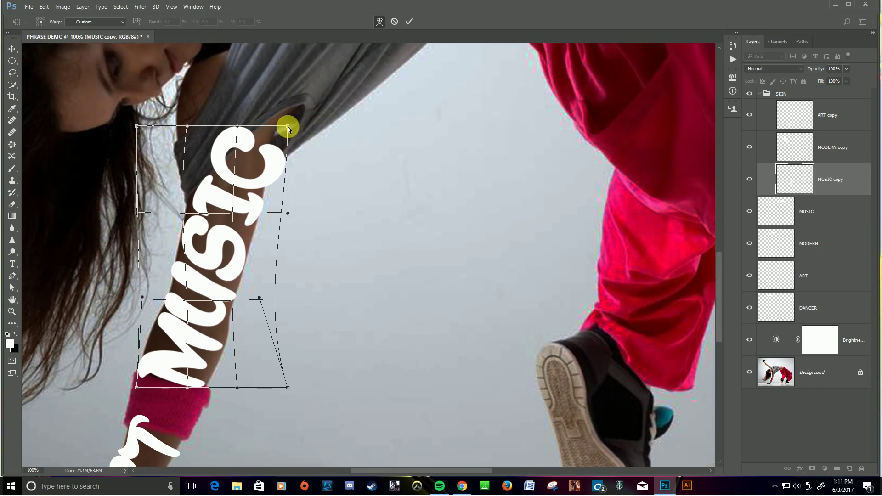
- Reshape the warp's top, top-left and right edges so MUSIC curves over the forearm, then commit
{"action": "left_click_drag", "start_coordinate": [288, 125], "coordinate": [290, 75]}
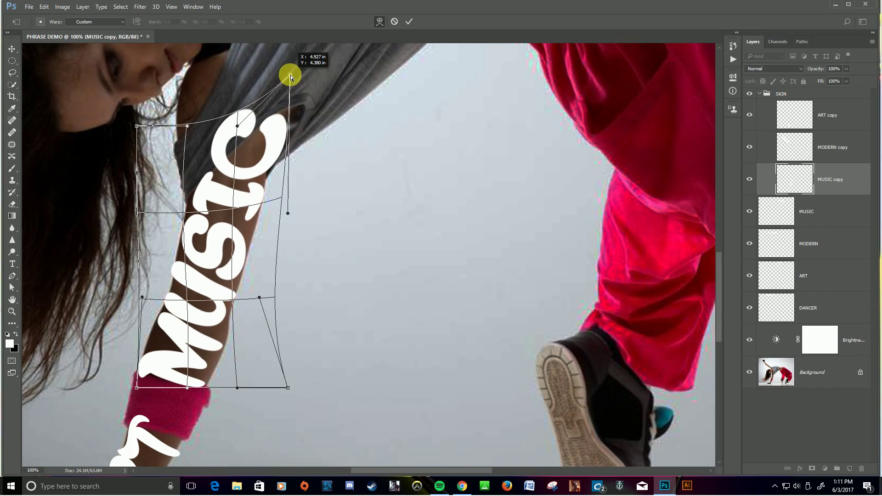
{"action": "left_click_drag", "start_coordinate": [237, 127], "coordinate": [235, 149]}
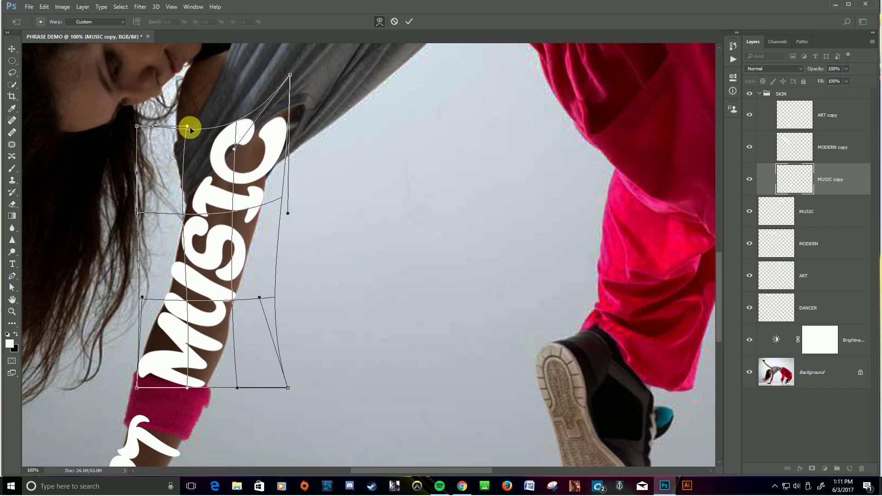
{"action": "left_click_drag", "start_coordinate": [186, 132], "coordinate": [176, 205]}
{"action": "left_click_drag", "start_coordinate": [233, 147], "coordinate": [224, 192]}
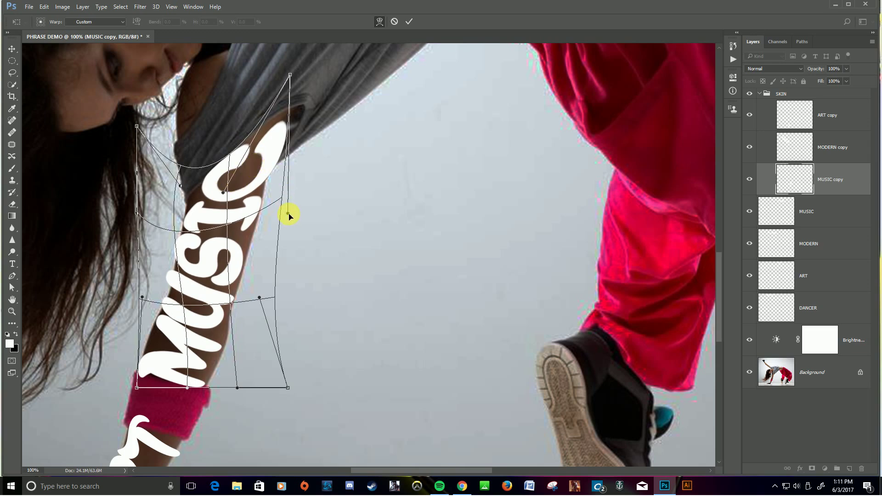
{"action": "left_click_drag", "start_coordinate": [288, 216], "coordinate": [299, 167]}
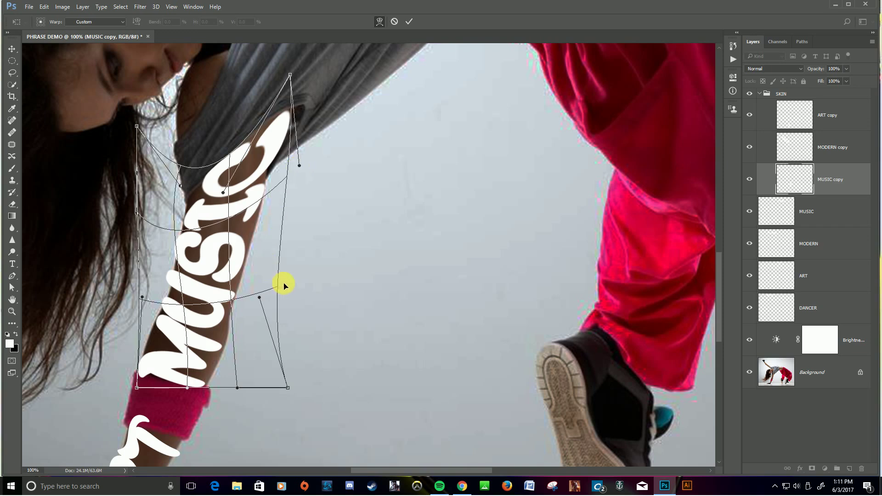
{"action": "left_click_drag", "start_coordinate": [262, 300], "coordinate": [267, 297]}
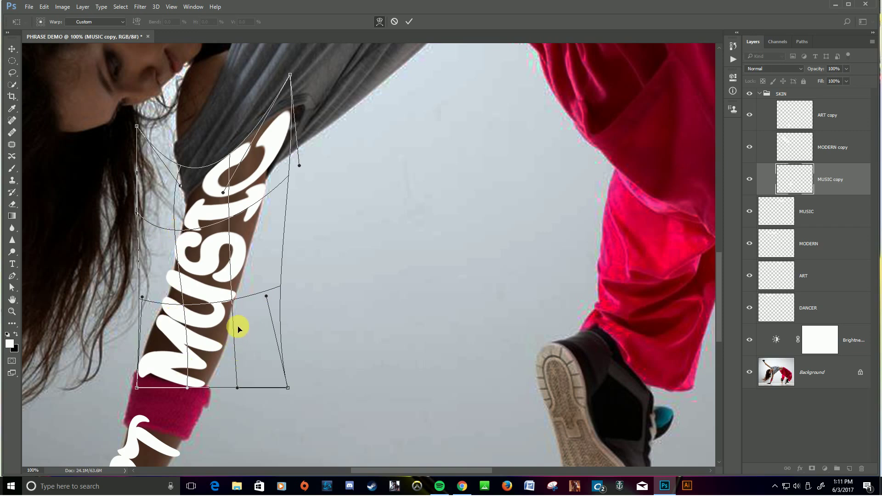
{"action": "left_click", "coordinate": [409, 22]}
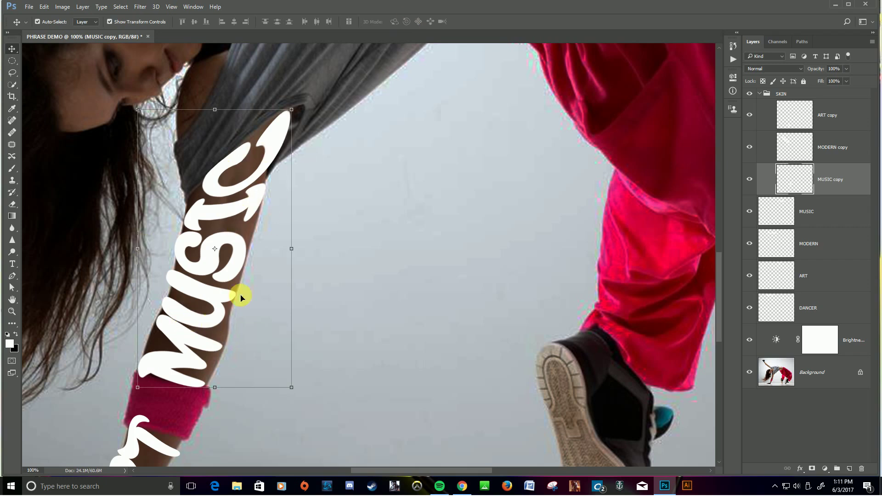
- Open Filter > Liquify and set Show Backdrop to use only the Background layer
{"action": "left_click", "coordinate": [138, 7]}
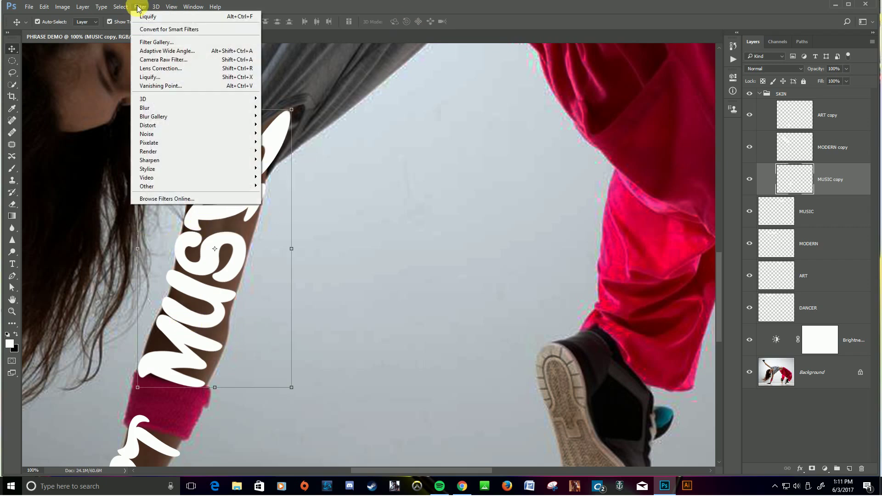
{"action": "left_click", "coordinate": [150, 78]}
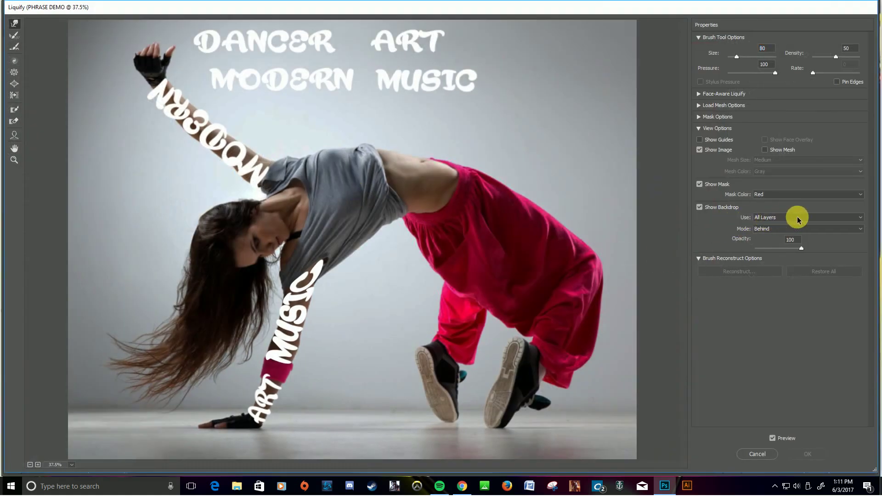
{"action": "left_click", "coordinate": [862, 219]}
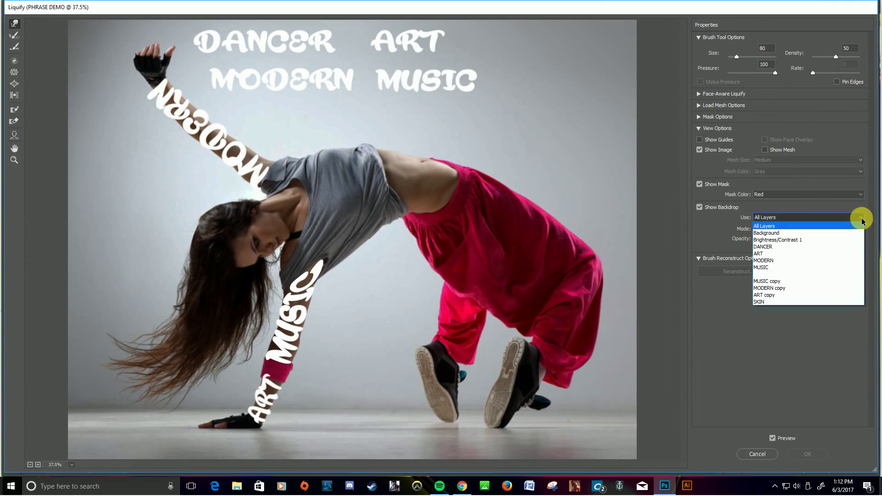
{"action": "left_click", "coordinate": [834, 233]}
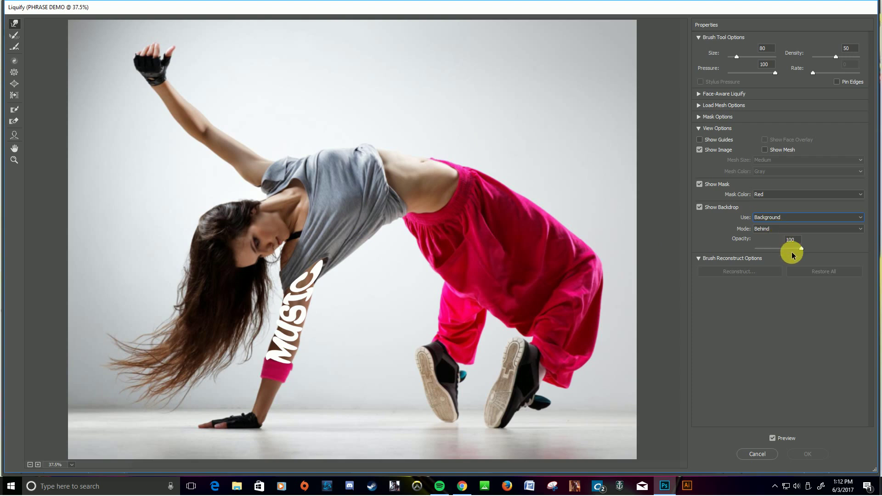
- Zoom in on the forearm and push the lettering near the M onto the arm with the Forward Warp Tool
{"action": "left_click", "coordinate": [20, 26]}
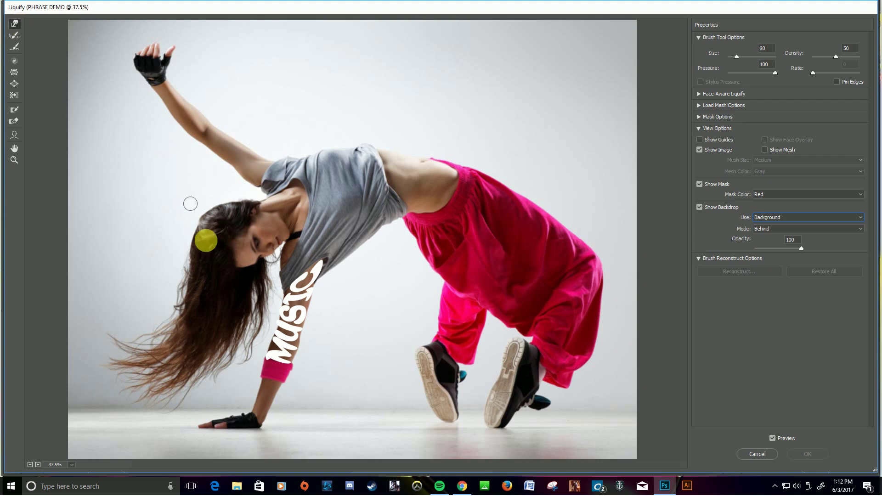
{"action": "left_click", "coordinate": [285, 327], "text": "ctrl"}
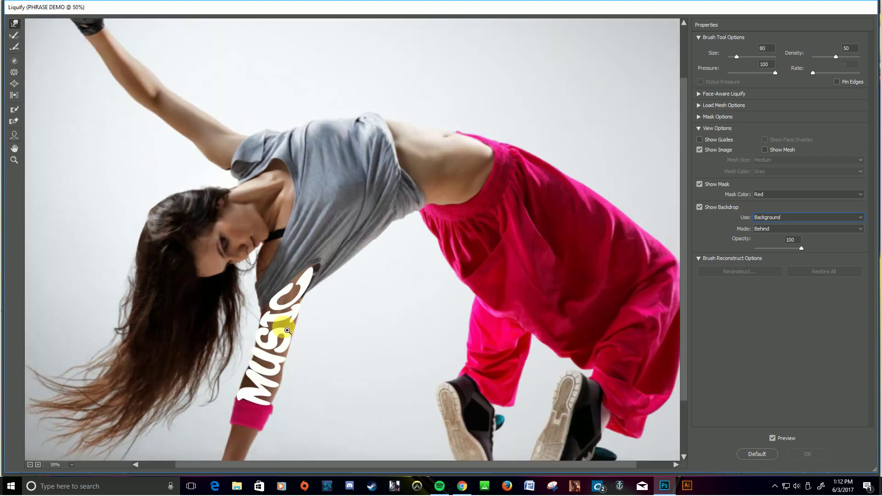
{"action": "left_click", "coordinate": [287, 330], "text": "ctrl"}
{"action": "scroll", "coordinate": [236, 358], "scroll_direction": "down", "scroll_amount": 5}
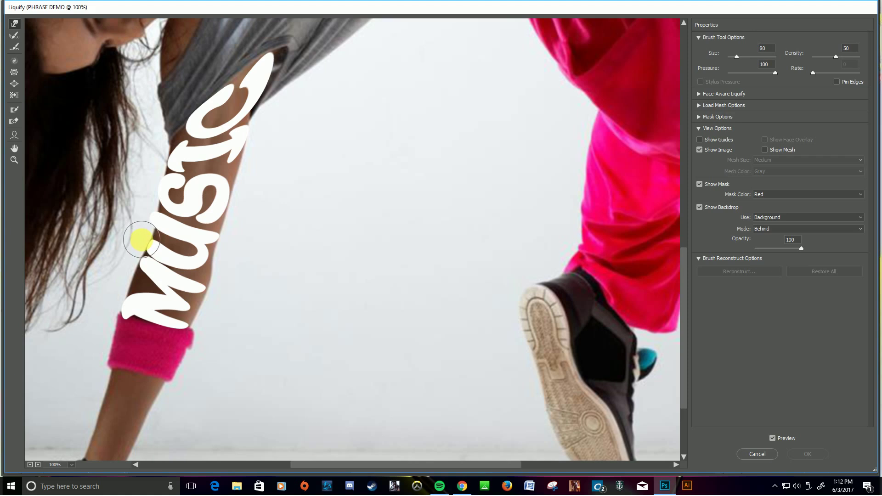
{"action": "mouse_move", "coordinate": [142, 239]}
{"action": "left_mouse_down"}
{"action": "mouse_move", "coordinate": [108, 339]}
{"action": "mouse_move", "coordinate": [122, 319]}
{"action": "left_mouse_up"}
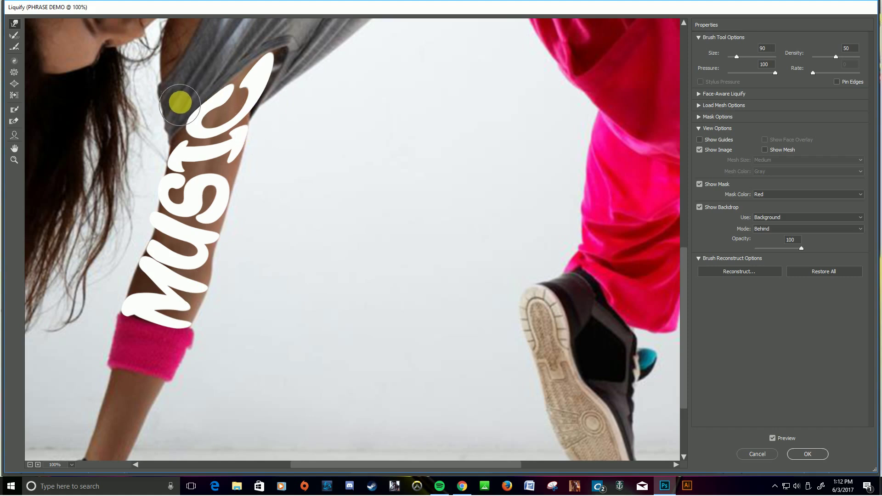
- Resize the Forward Warp brush, push the upper MUSIC letters along the forearm, and apply Liquify
{"action": "key", "text": "bracketright"}
{"action": "key", "text": "bracketright"}
{"action": "key", "text": "bracketright"}
{"action": "key", "text": "bracketright"}
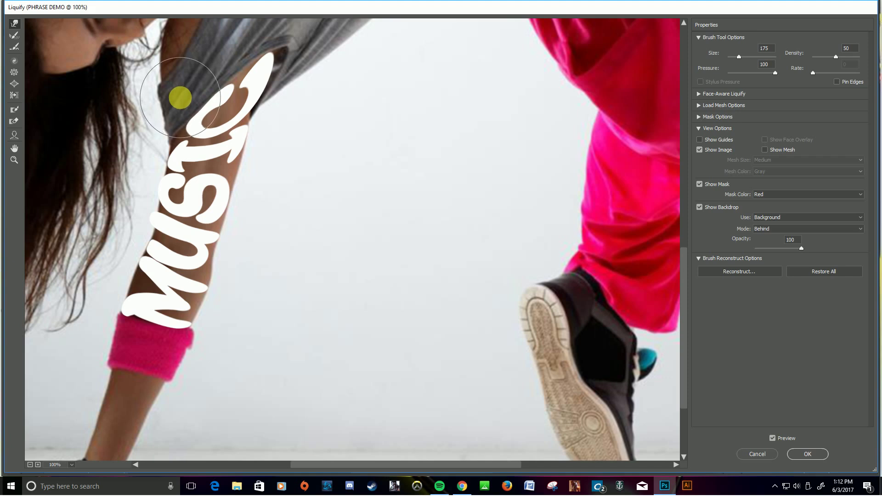
{"action": "key", "text": "bracketleft"}
{"action": "key", "text": "bracketleft"}
{"action": "key", "text": "bracketleft"}
{"action": "key", "text": "bracketleft"}
{"action": "key", "text": "bracketleft"}
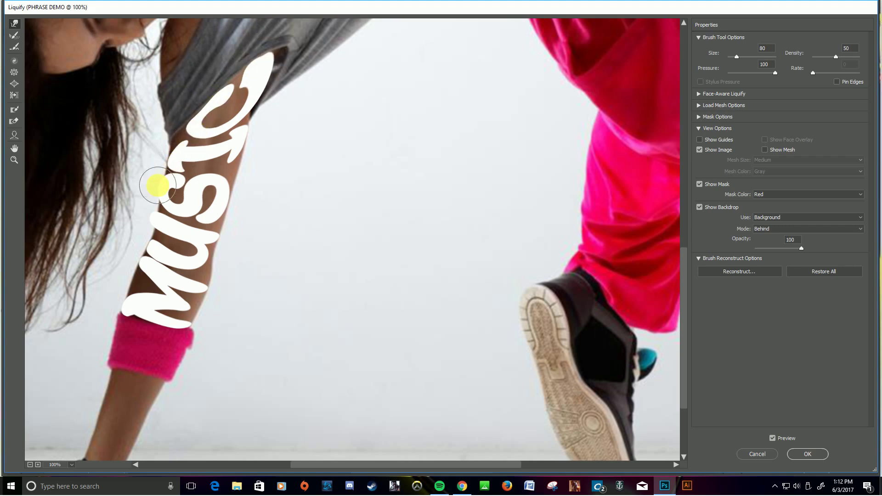
{"action": "key", "text": "bracketright"}
{"action": "key", "text": "bracketright"}
{"action": "key", "text": "bracketright"}
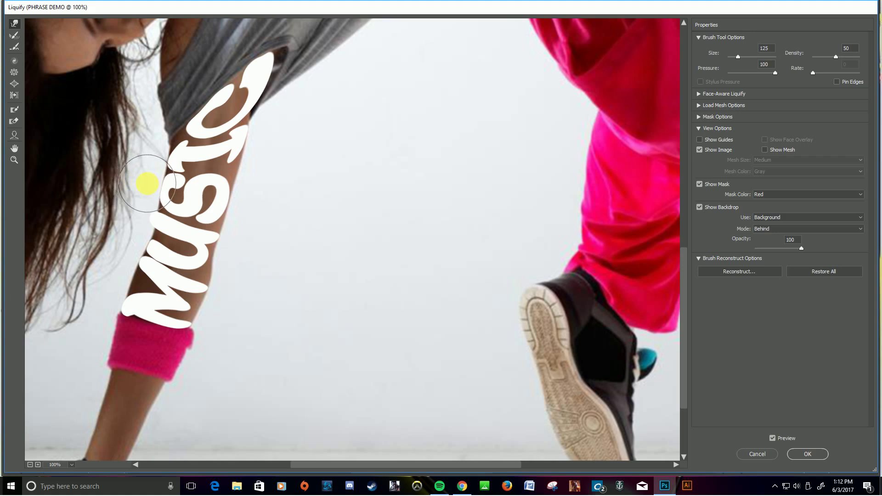
{"action": "key", "text": "bracketleft"}
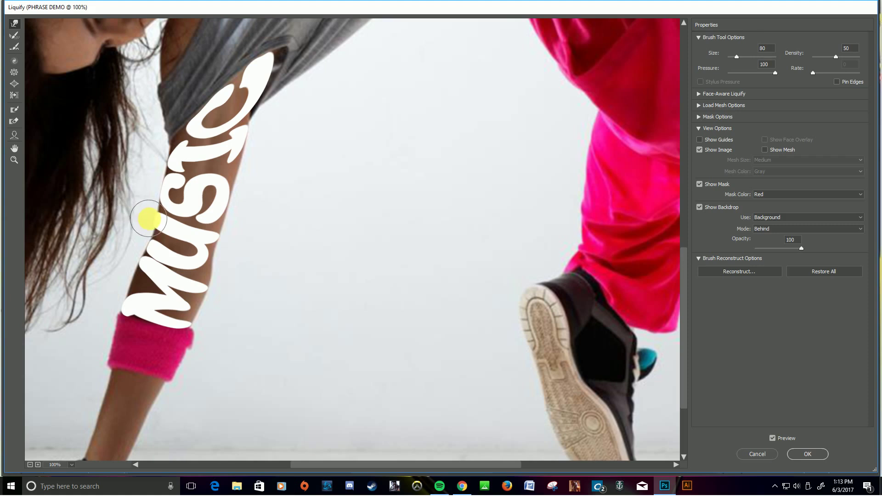
{"action": "mouse_move", "coordinate": [151, 219]}
{"action": "left_mouse_down"}
{"action": "mouse_move", "coordinate": [179, 253]}
{"action": "mouse_move", "coordinate": [208, 241]}
{"action": "mouse_move", "coordinate": [241, 163]}
{"action": "mouse_move", "coordinate": [215, 166]}
{"action": "left_mouse_up"}
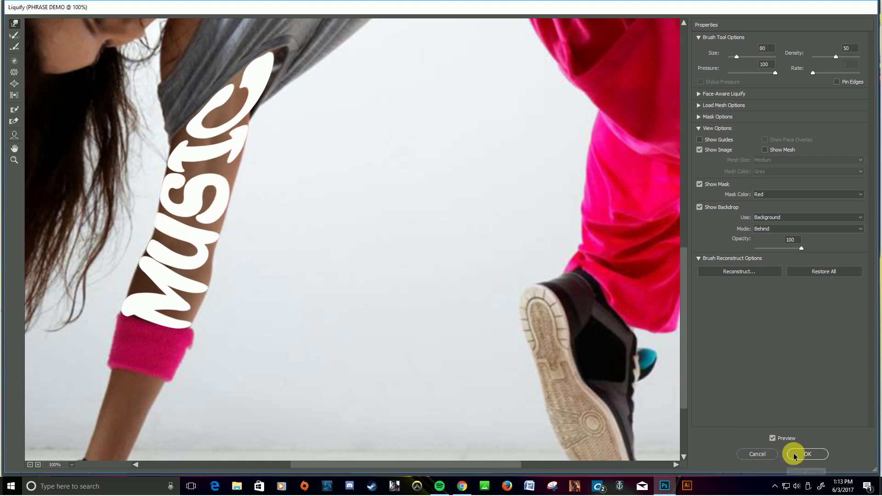
{"action": "left_click", "coordinate": [808, 455]}
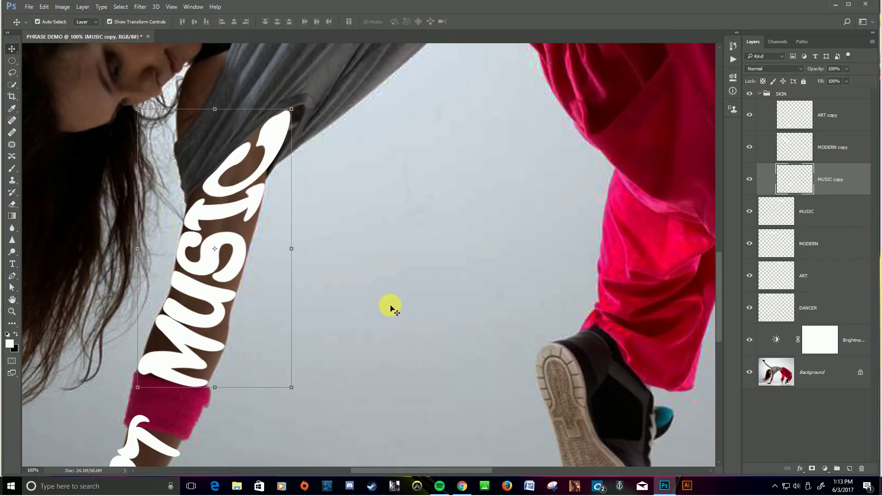
{"action": "scroll", "coordinate": [304, 300], "scroll_direction": "down", "scroll_amount": 1}
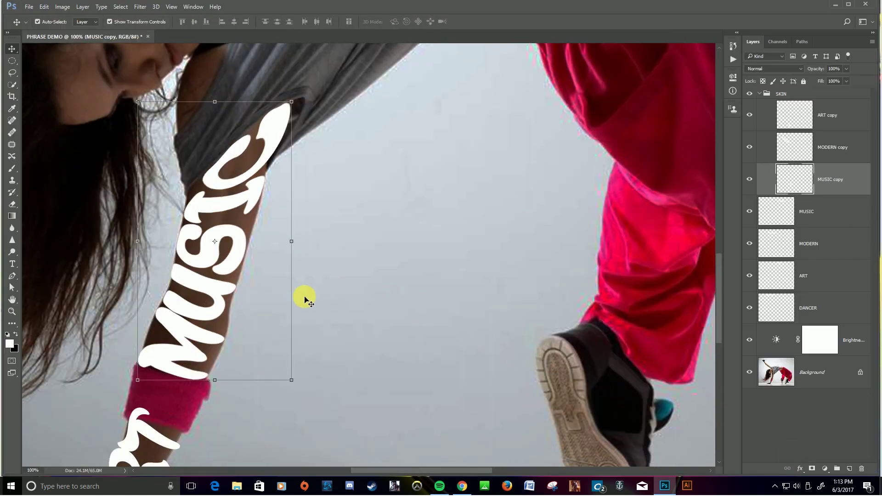